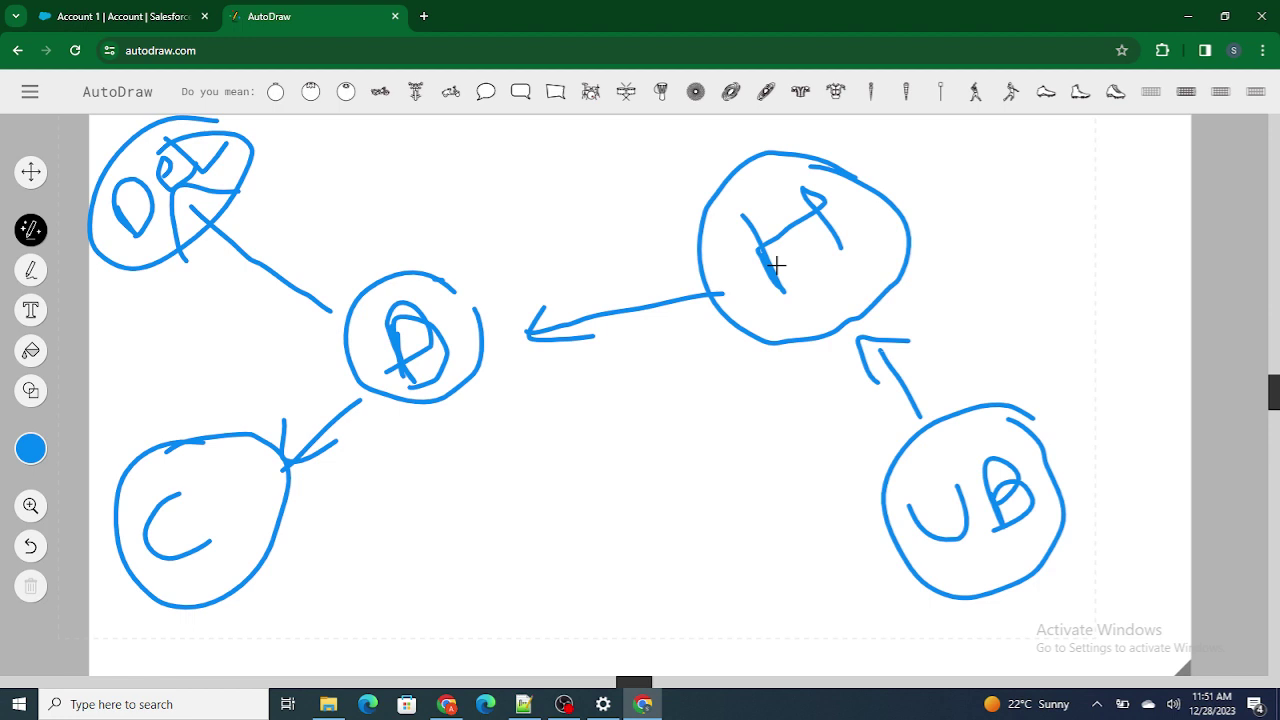
Undo the old sketch's strokes until the AutoDraw canvas is blank
key("ctrl+z")
key("ctrl+z")
key("ctrl+z")
key("ctrl+z")
key("ctrl+z")
key("ctrl+z")
key("ctrl+z")
key("ctrl+z")
key("ctrl+z")
key("ctrl+z")
key("ctrl+z")
key("ctrl+z")
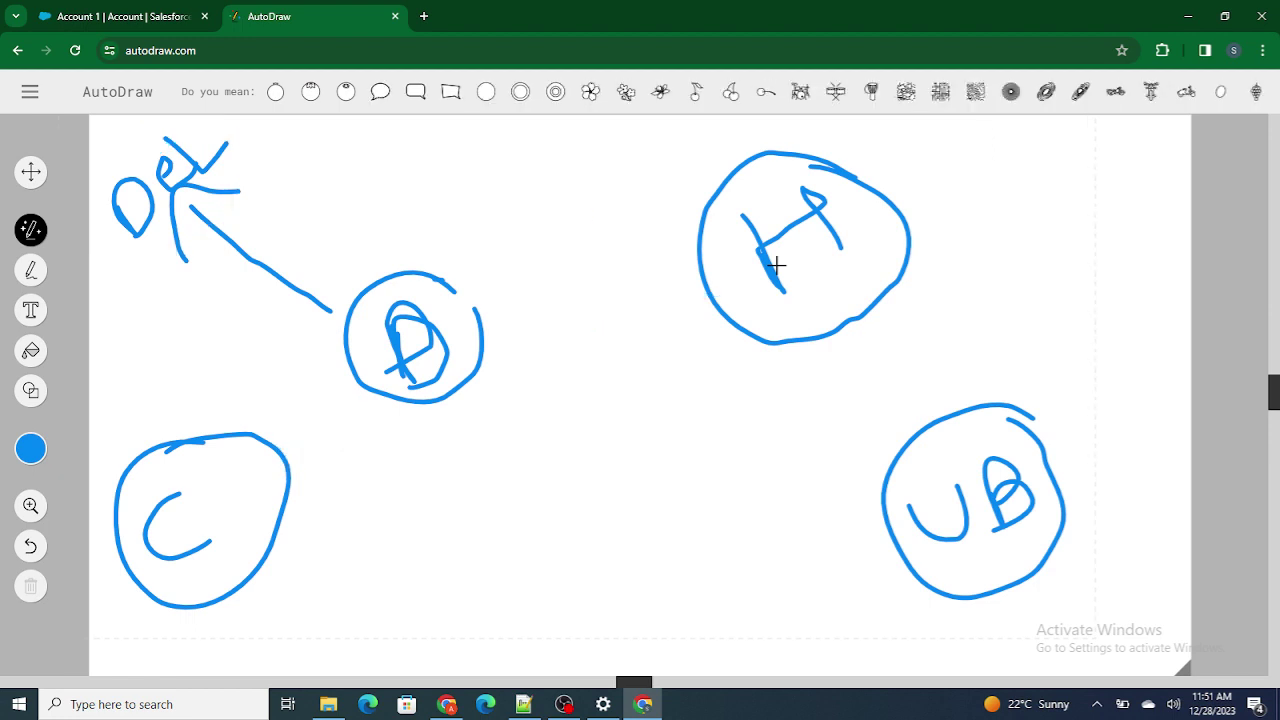
key("ctrl+z")
key("ctrl+z")
key("ctrl+z")
key("ctrl+z")
key("ctrl+z")
key("ctrl+z")
key("ctrl+z")
key("ctrl+z")
key("ctrl+z")
key("ctrl+z")
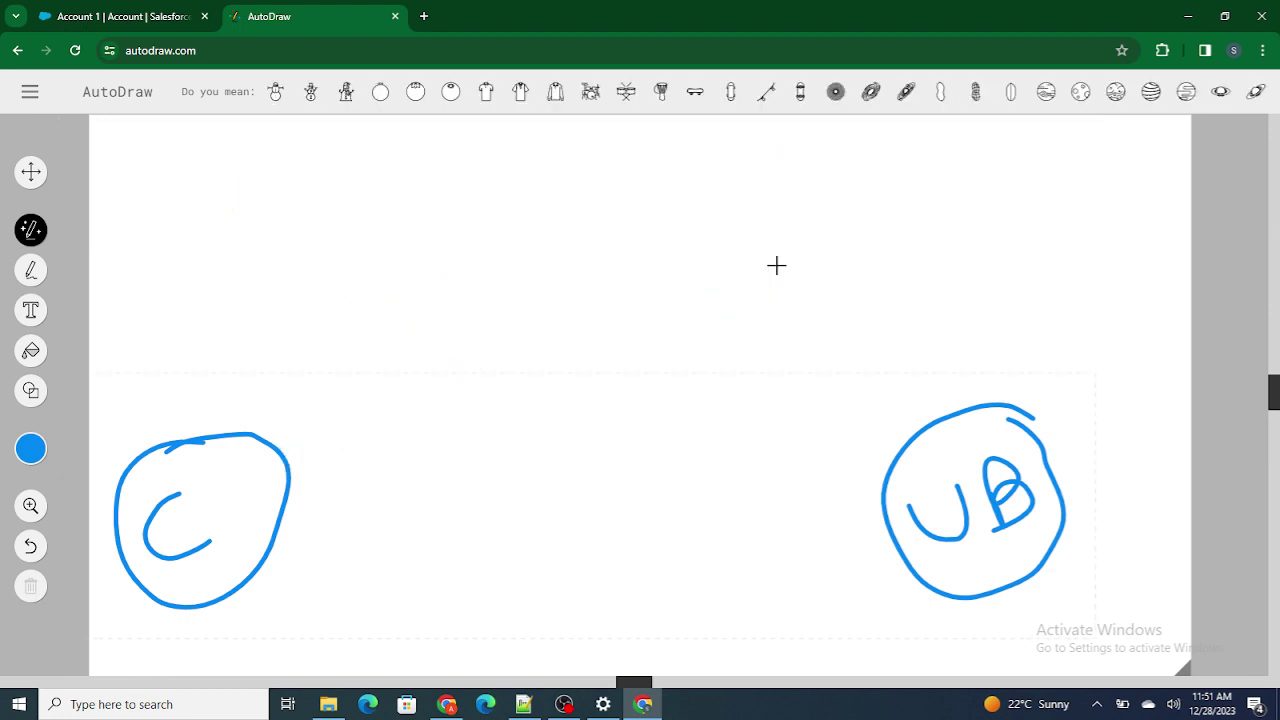
key("ctrl+z")
key("ctrl+z")
key("ctrl+z")
key("ctrl+z")
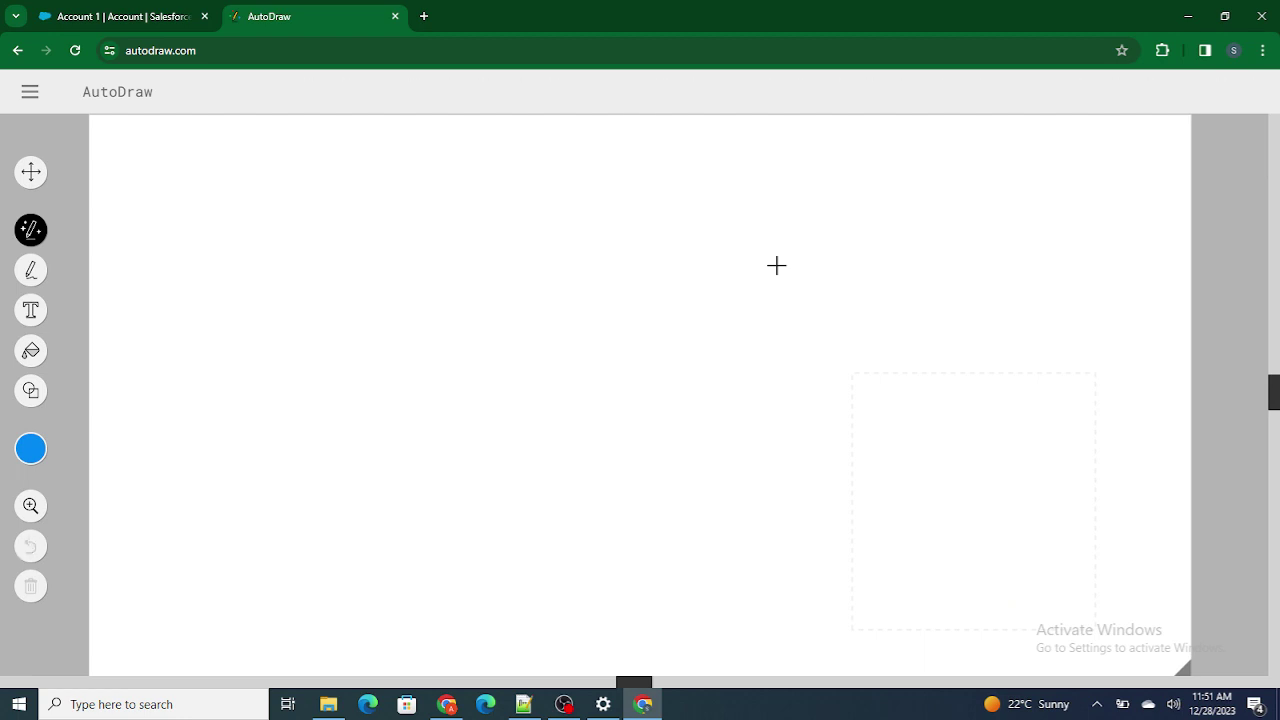
Draw a tall box labelled SF on the right and a circle labelled C on the left
mouse_move(806, 175)
left_mouse_down()
mouse_move(800, 528)
mouse_move(1109, 337)
mouse_move(891, 537)
mouse_move(816, 530)
left_mouse_up()
mouse_move(884, 318)
left_mouse_down()
mouse_move(894, 337)
mouse_move(868, 405)
left_mouse_up()
mouse_move(964, 362)
left_mouse_down()
mouse_move(957, 322)
mouse_move(978, 240)
left_mouse_up()
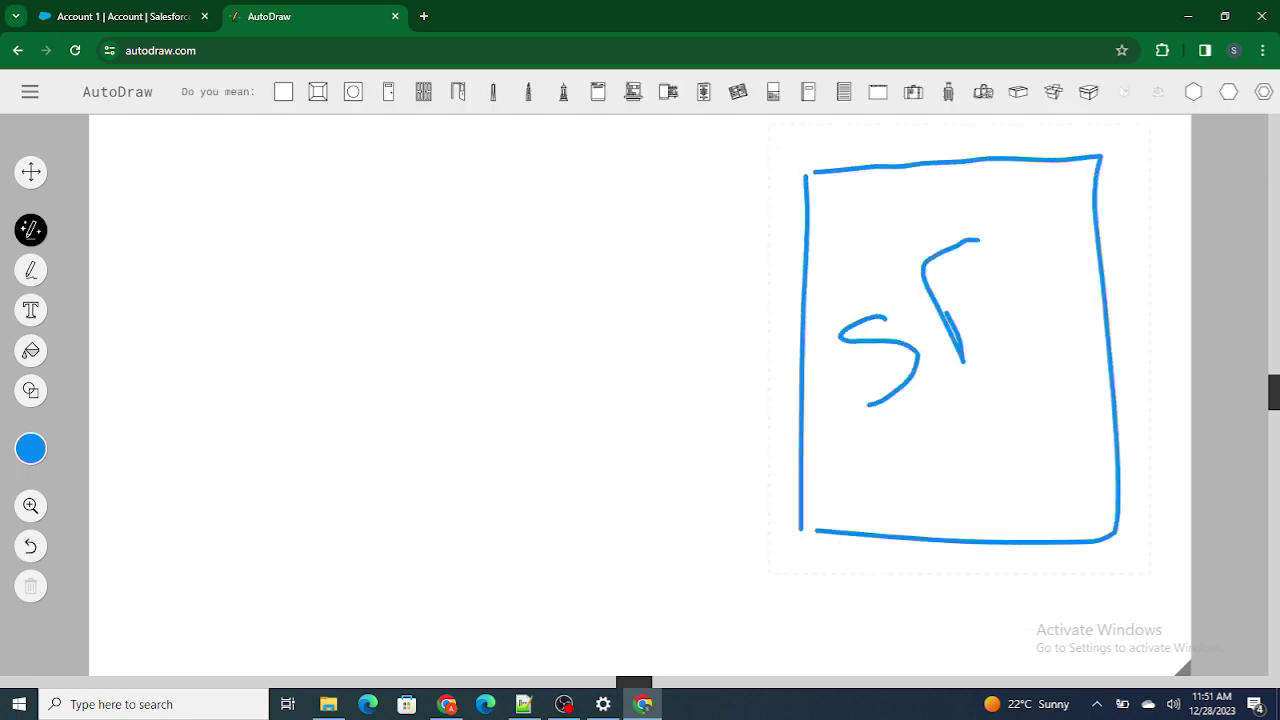
left_click_drag(940, 322, 1008, 288)
mouse_move(443, 209)
left_mouse_down()
mouse_move(288, 552)
mouse_move(347, 188)
left_mouse_up()
mouse_move(355, 321)
left_mouse_down()
mouse_move(265, 366)
mouse_move(362, 379)
left_mouse_up()
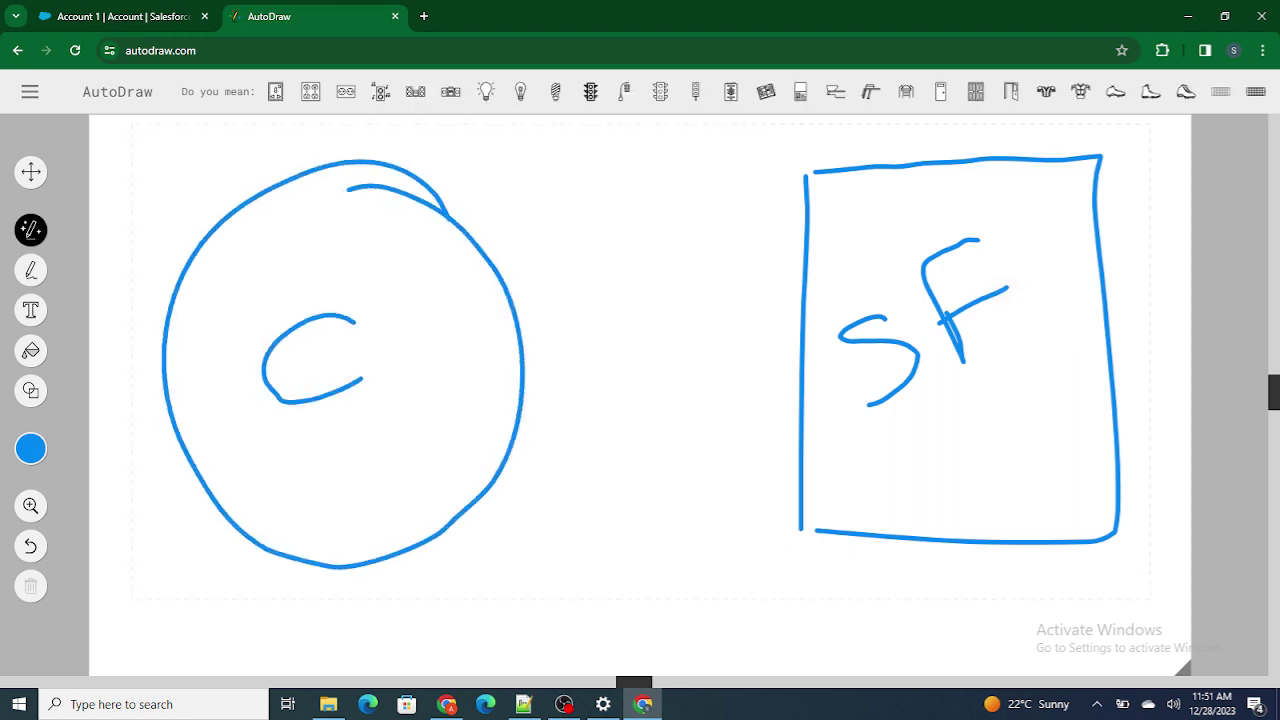
Join the circle and SF box with a two-way arrow and add check marks in both
left_click_drag(528, 358, 806, 362)
mouse_move(727, 324)
left_mouse_down()
mouse_move(806, 362)
mouse_move(738, 400)
left_mouse_up()
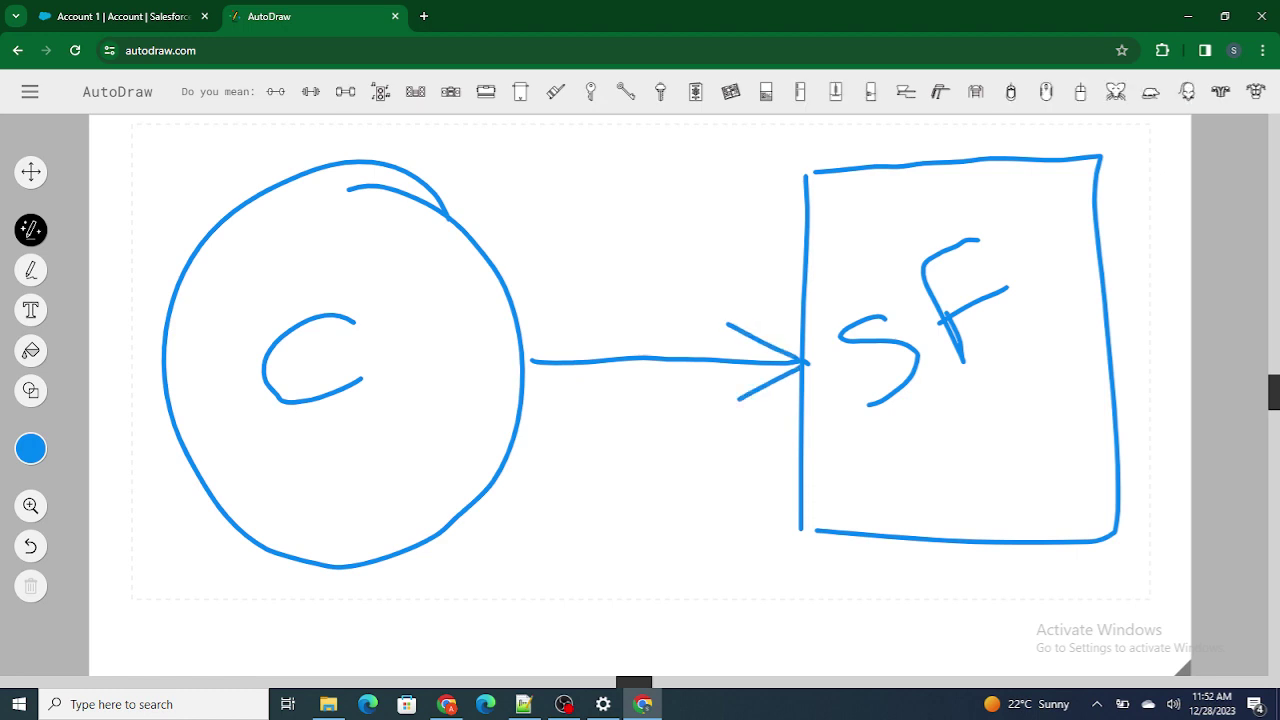
left_click_drag(594, 325, 528, 352)
left_click_drag(528, 352, 588, 374)
mouse_move(400, 358)
left_mouse_down()
mouse_move(406, 376)
mouse_move(455, 324)
left_mouse_up()
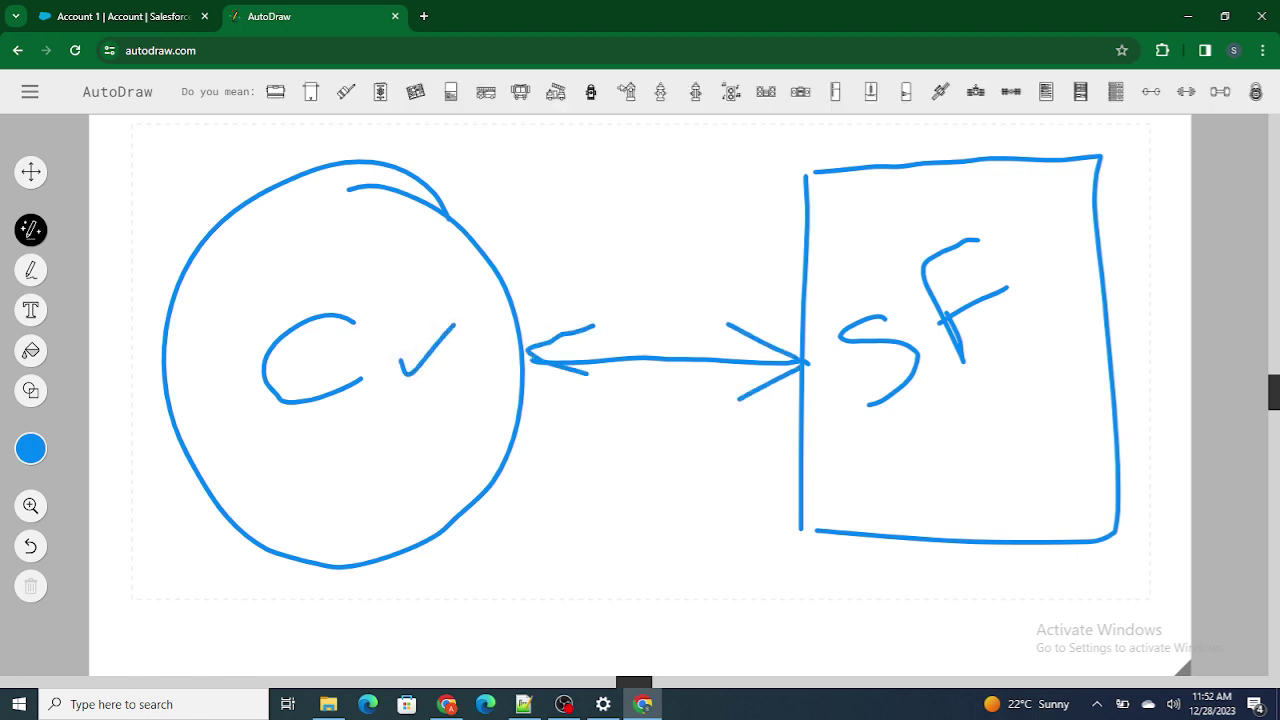
left_click_drag(967, 374, 1047, 337)
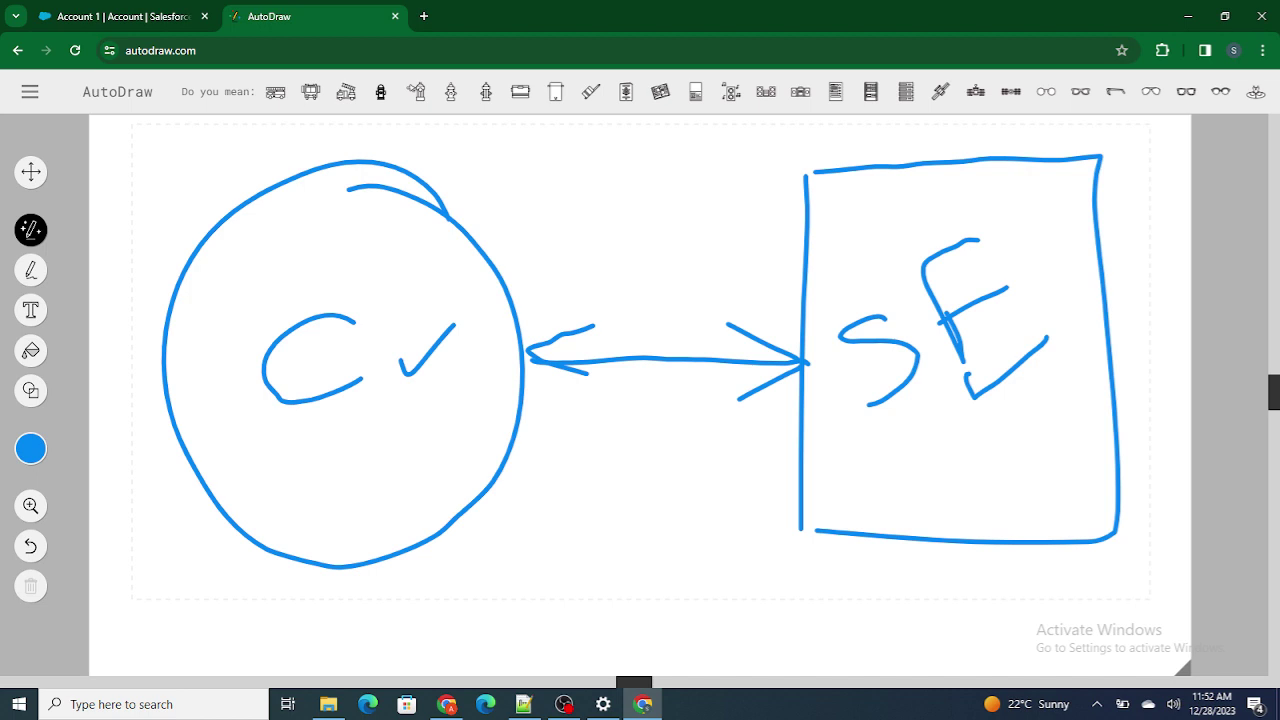
left_click_drag(412, 440, 488, 404)
left_click_drag(963, 448, 1036, 425)
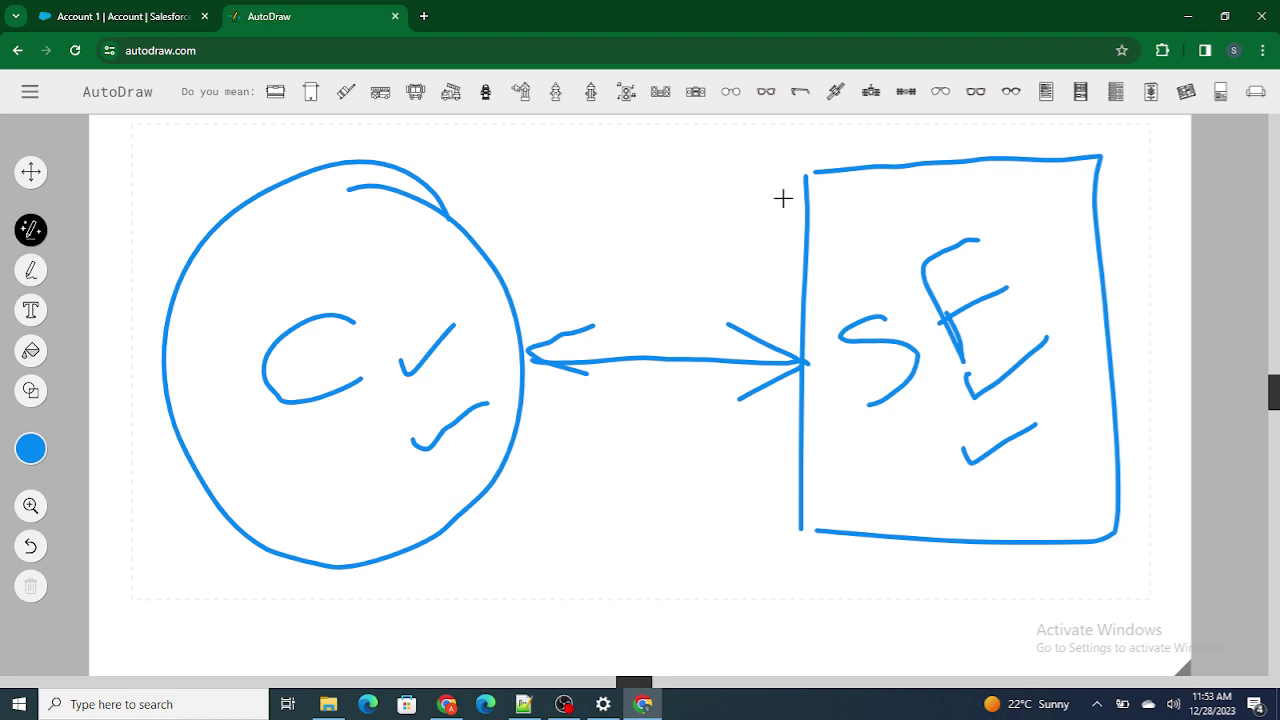
From the Salesforce account page, open Setup Home in a new tab via the gear menu
left_click(106, 14)
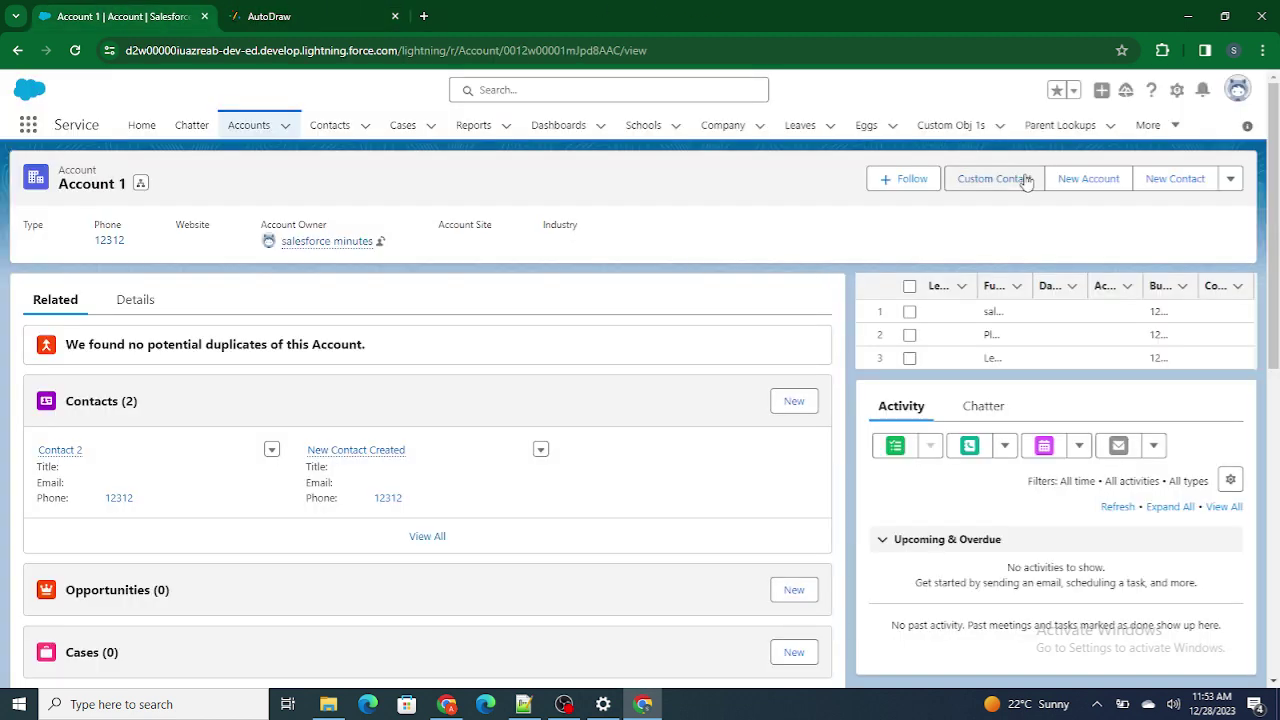
left_click(1177, 90)
left_click(1155, 130)
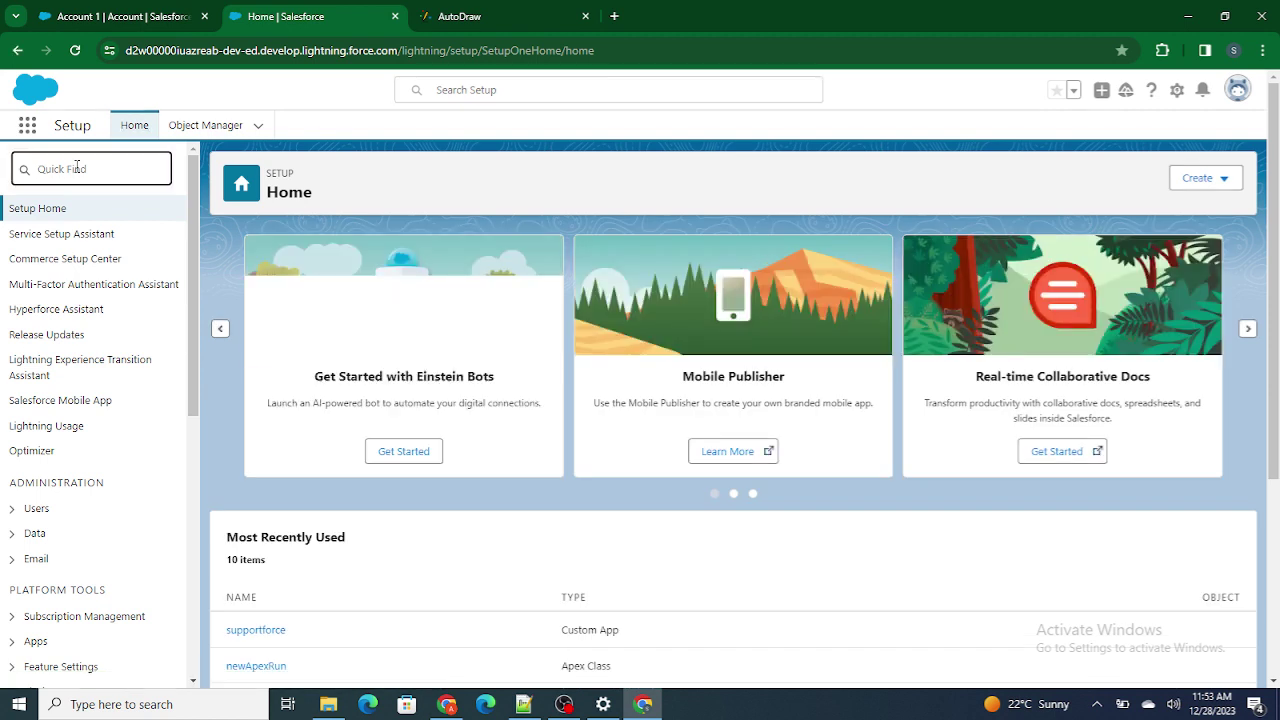
Search Quick Find for 'Digital' instead of 'All Sites' and open Digital Experiences Settings
type("All Sites")
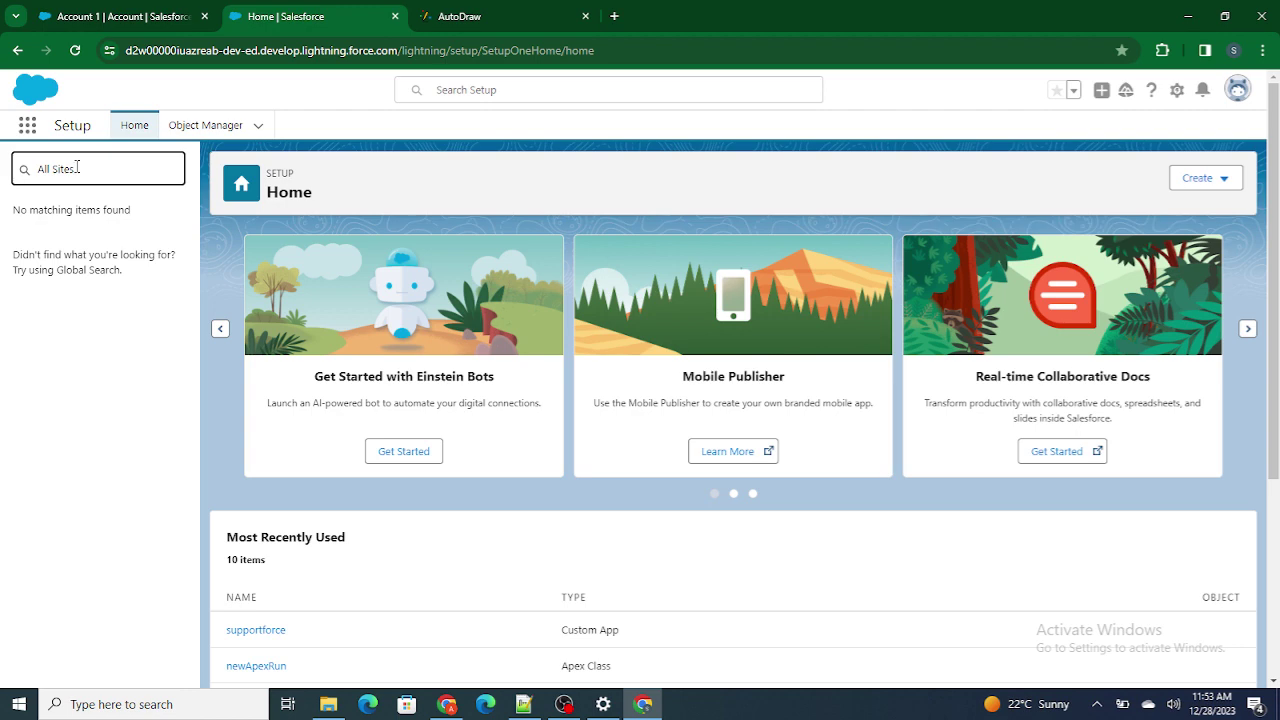
key("ctrl+a")
key("BackSpace")
type("Digital")
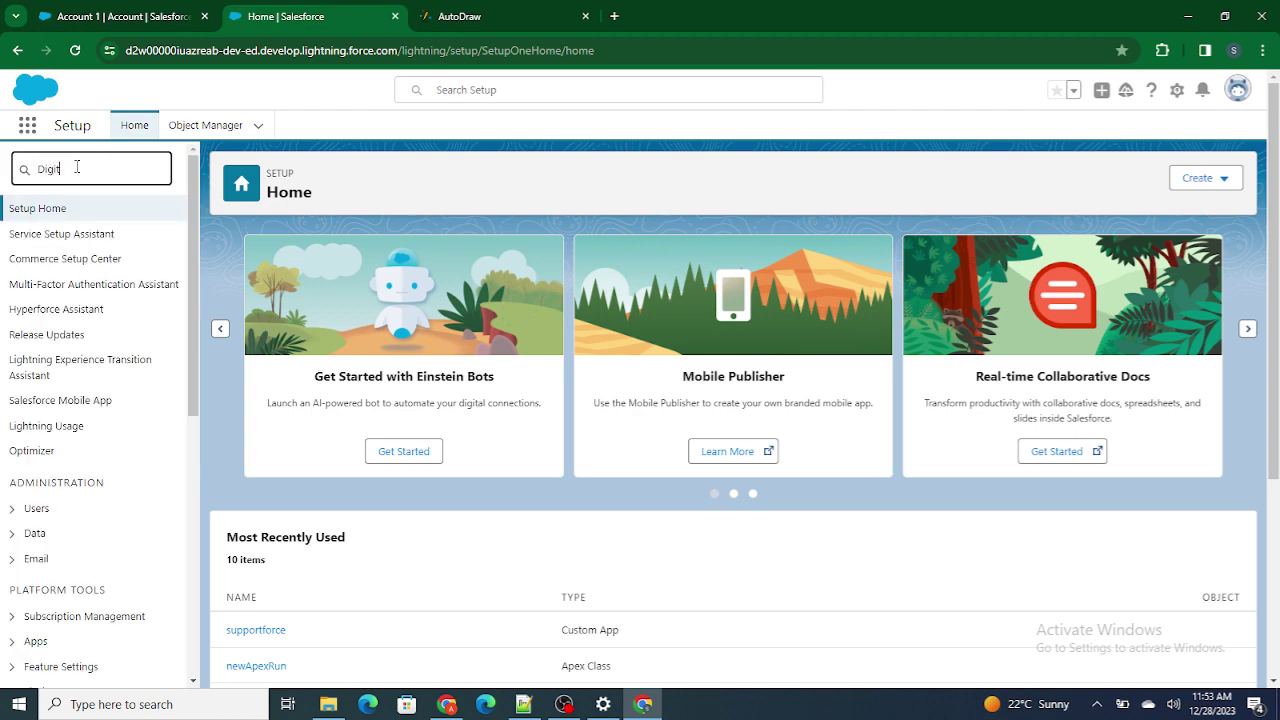
left_click(71, 261)
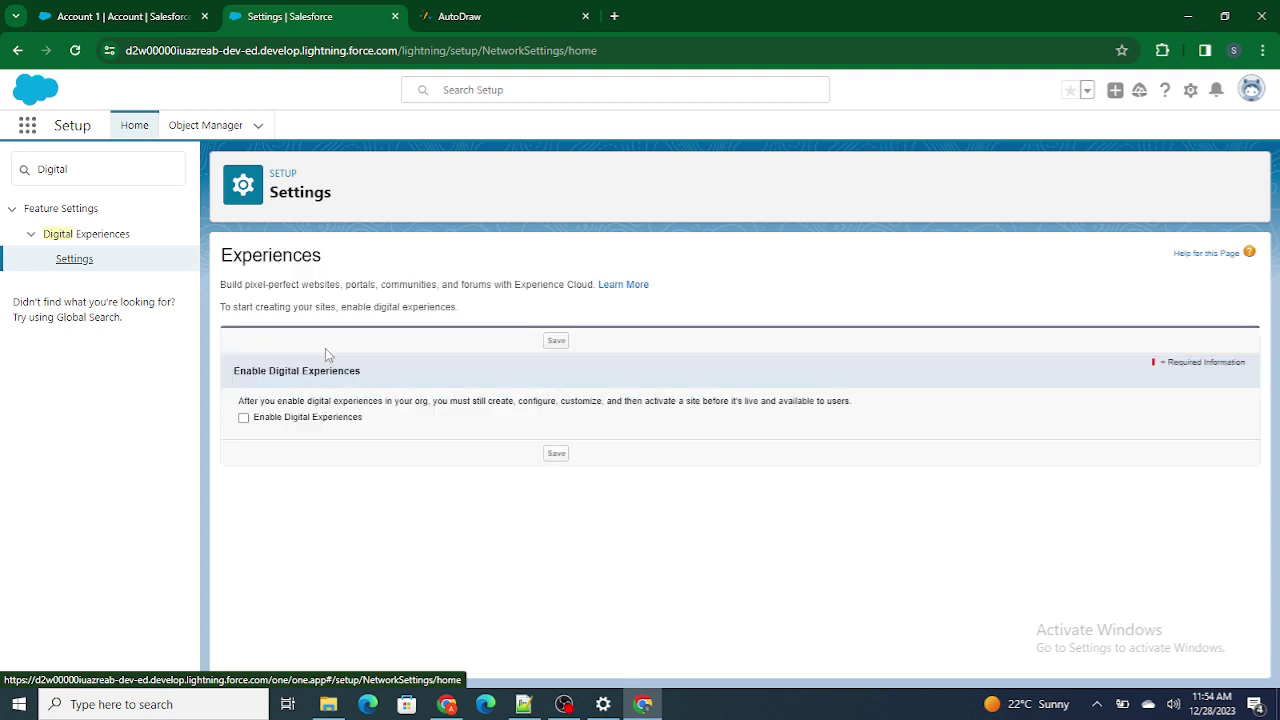
Check Enable Digital Experiences, save, confirm with OK, and allow the follow-up page to open
left_click(286, 417)
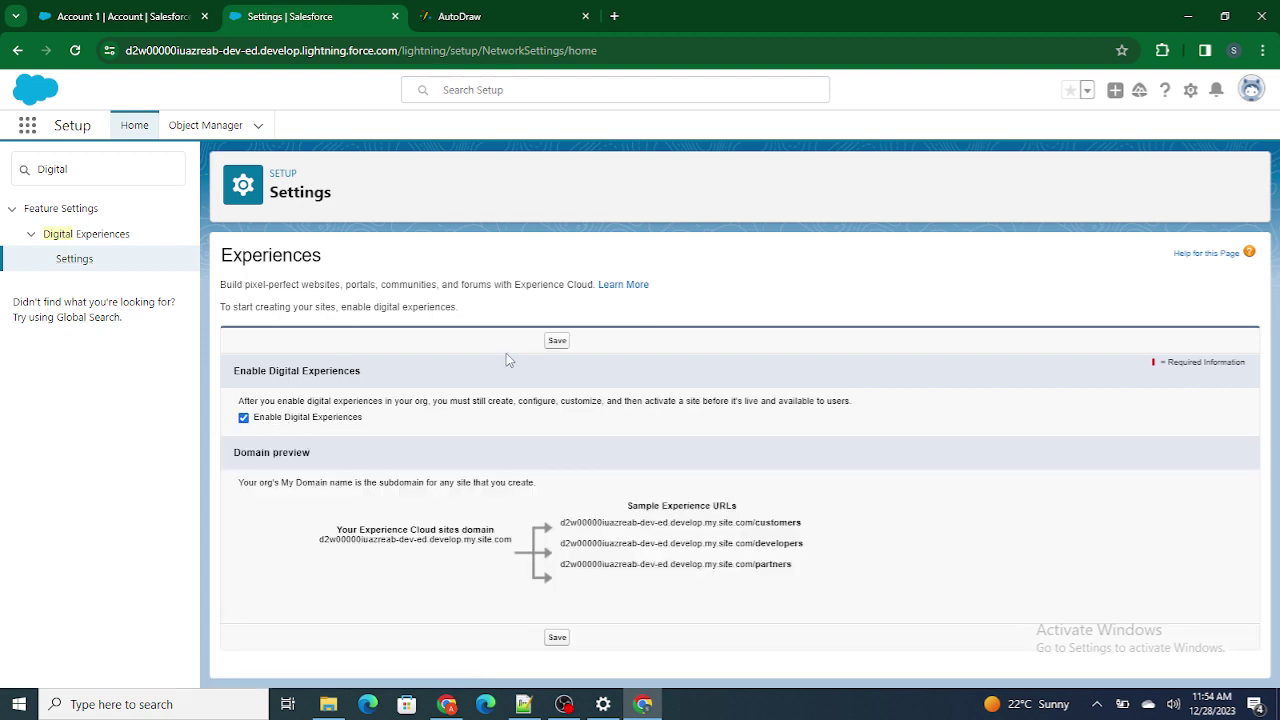
left_click(557, 341)
left_click(714, 292)
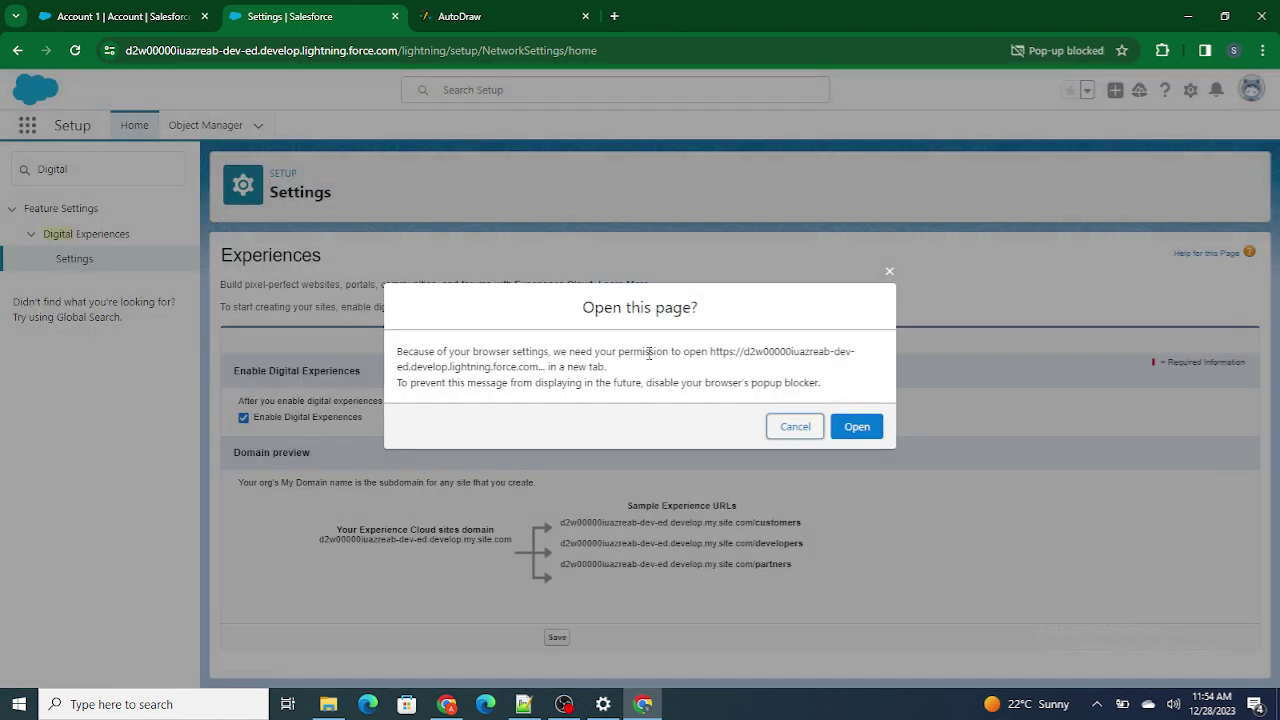
left_click(849, 424)
Glance at the newly opened tab, then return to the Setup tab and reload it
left_click(293, 14)
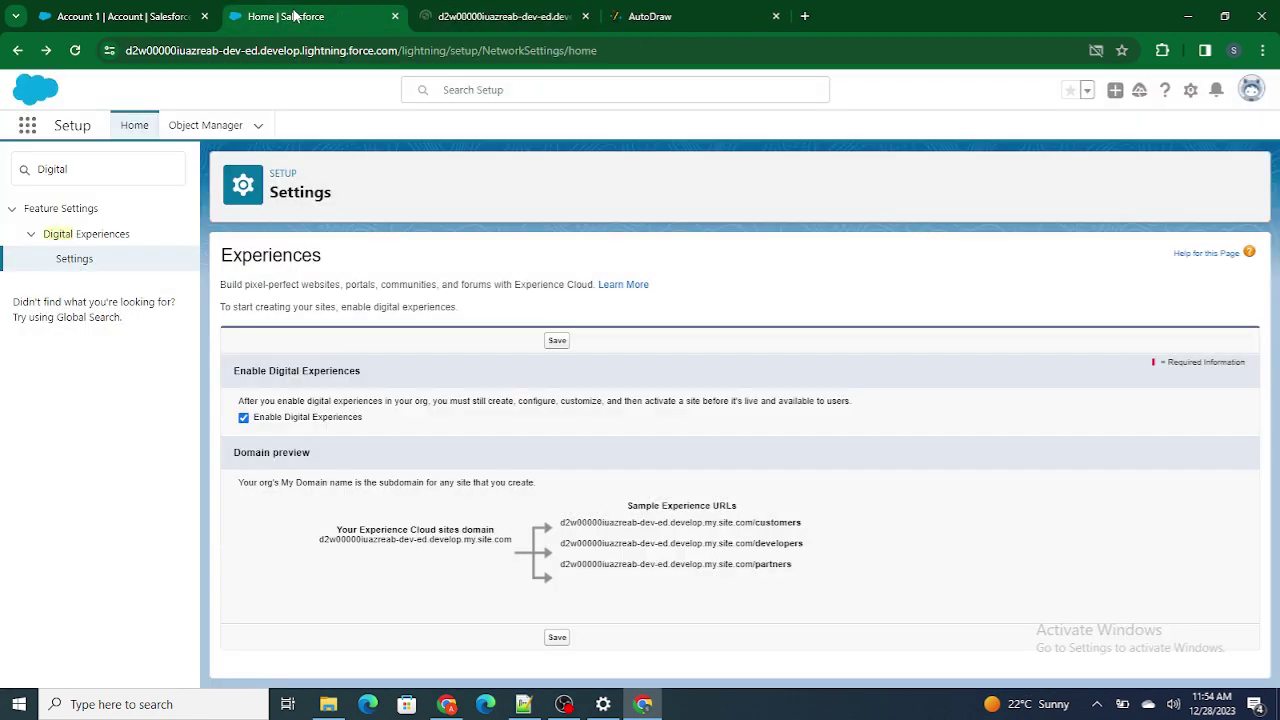
left_click(490, 14)
left_click(268, 15)
left_click(73, 51)
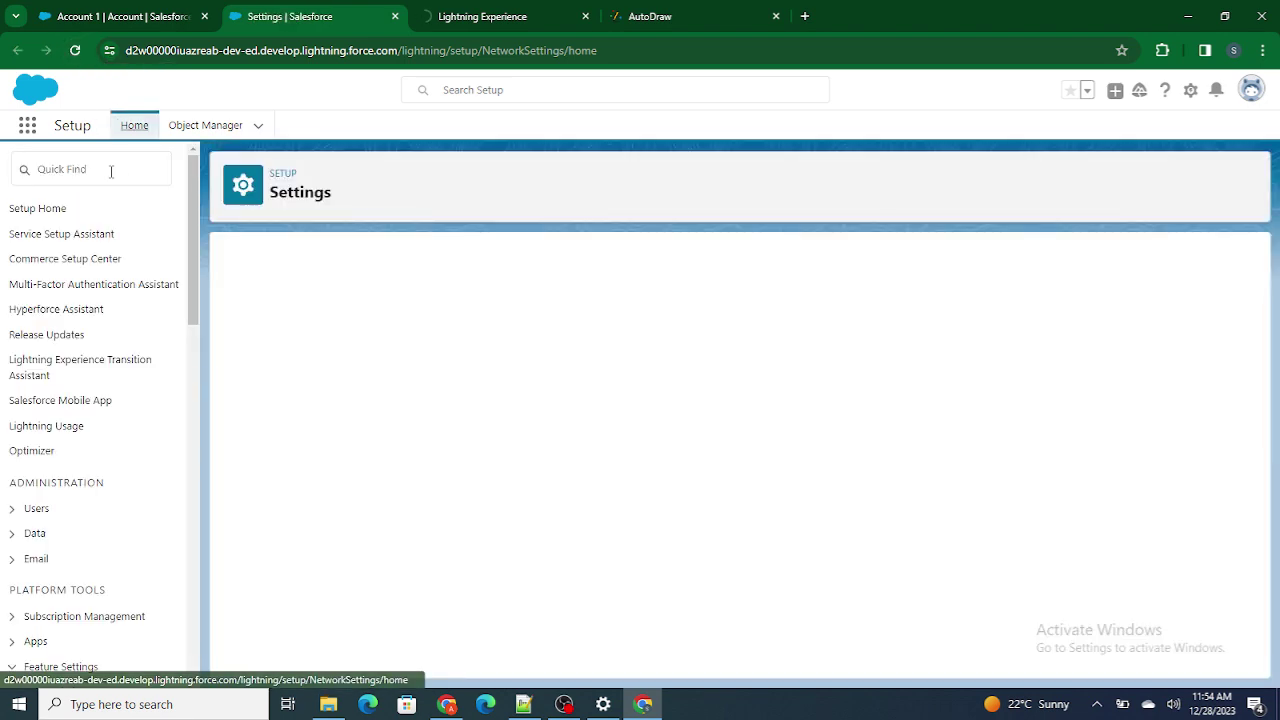
Search Quick Find for 'All Sites' and open Digital Experiences > All Sites
left_click(111, 171)
type("All Site")
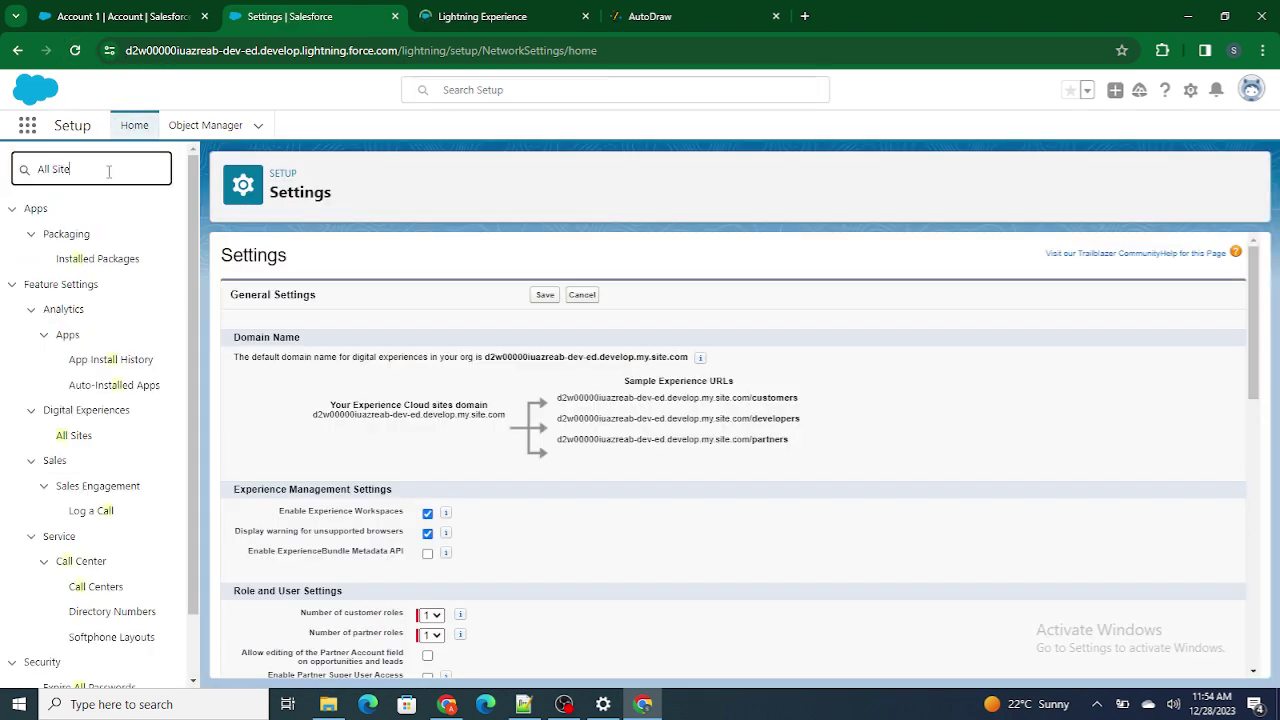
type("s")
left_click(79, 260)
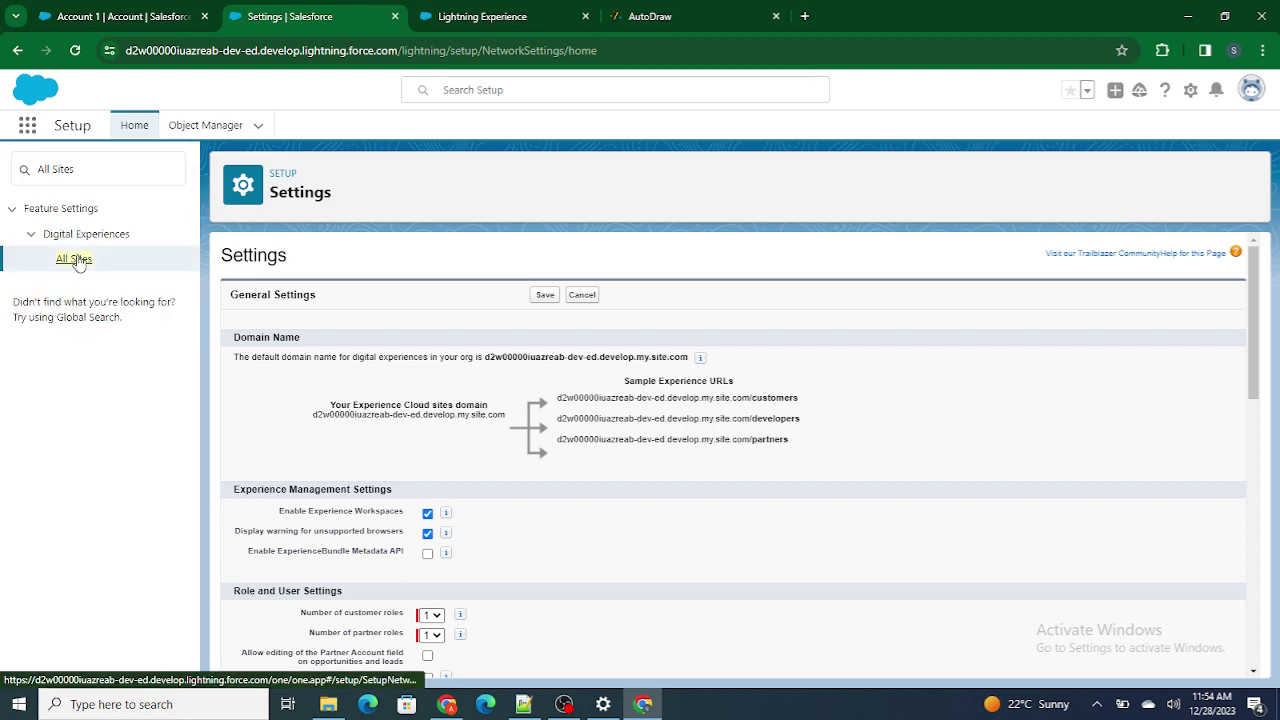